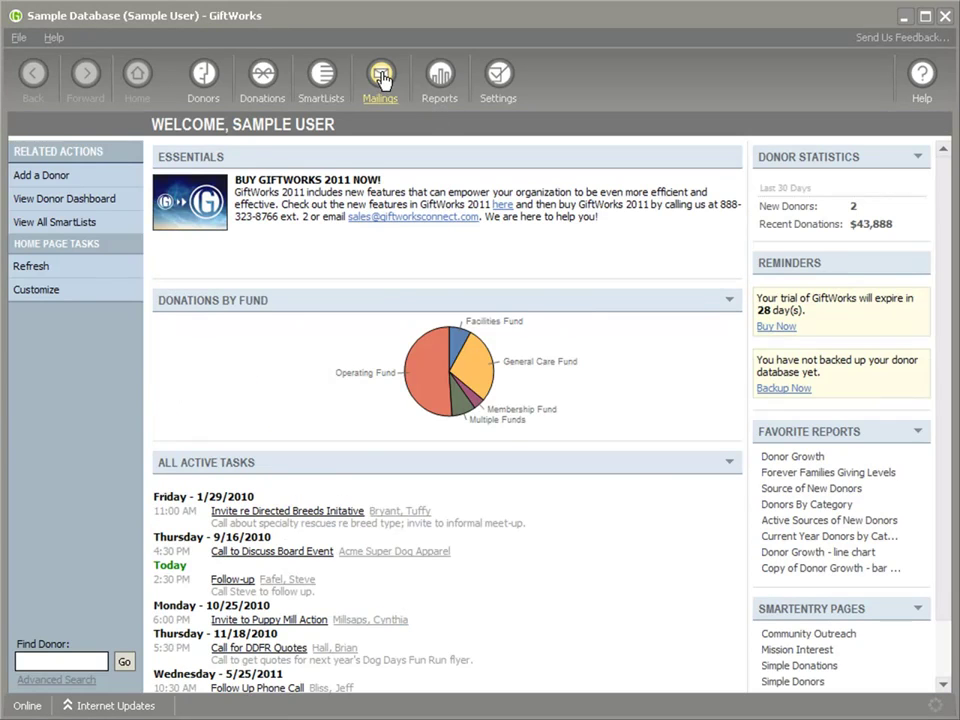
Add a new donor letter named "Donor Letter" to the mailings letter library and open it for editing.
click(381, 80)
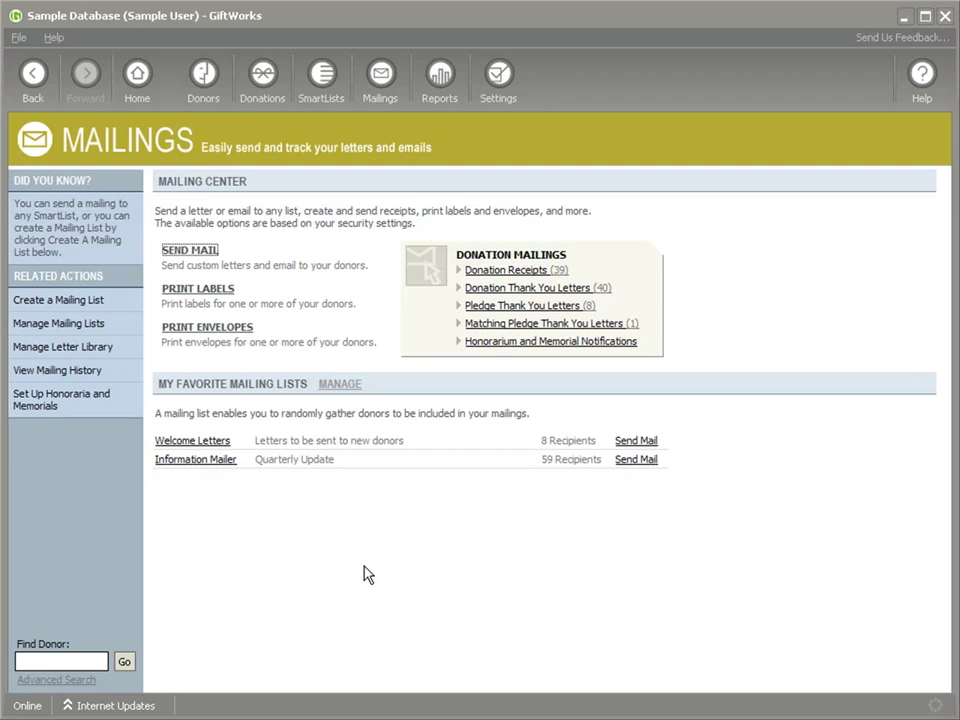
click(65, 348)
click(202, 541)
click(205, 561)
text(Donor Letter)
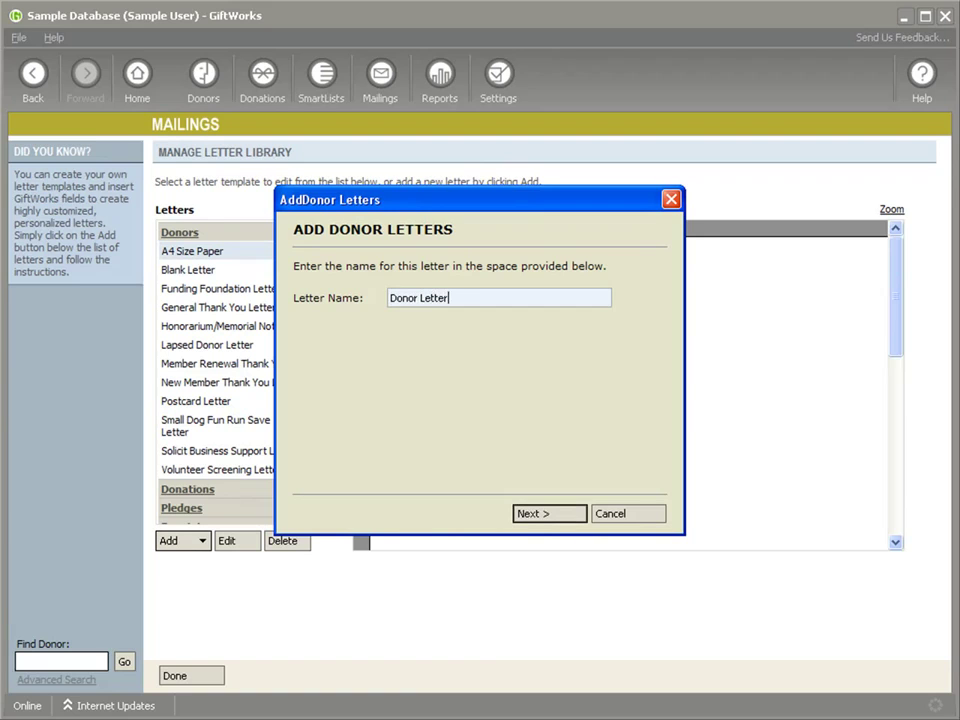
click(205, 570)
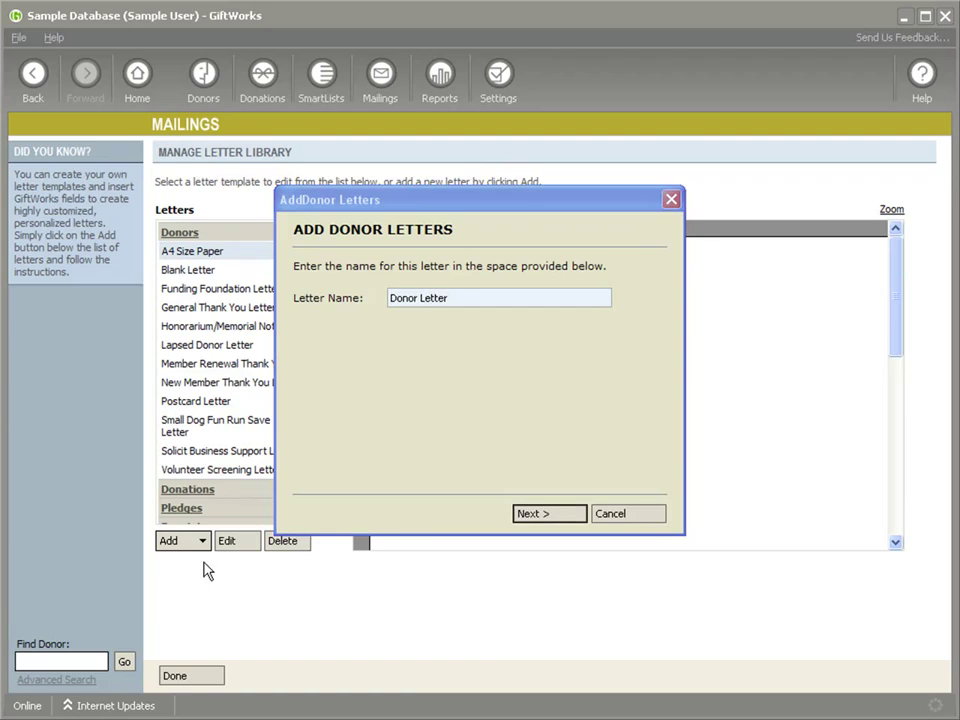
key(Return)
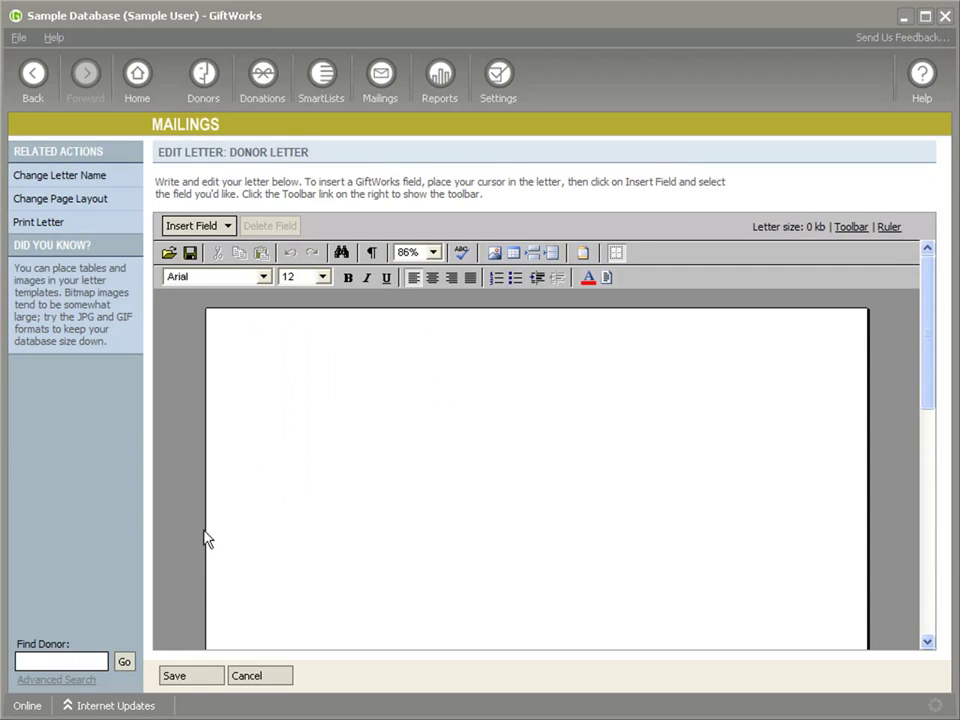
Set the letter's page layout to Legal (8.5" x 14") paper in Landscape orientation.
click(433, 253)
click(421, 334)
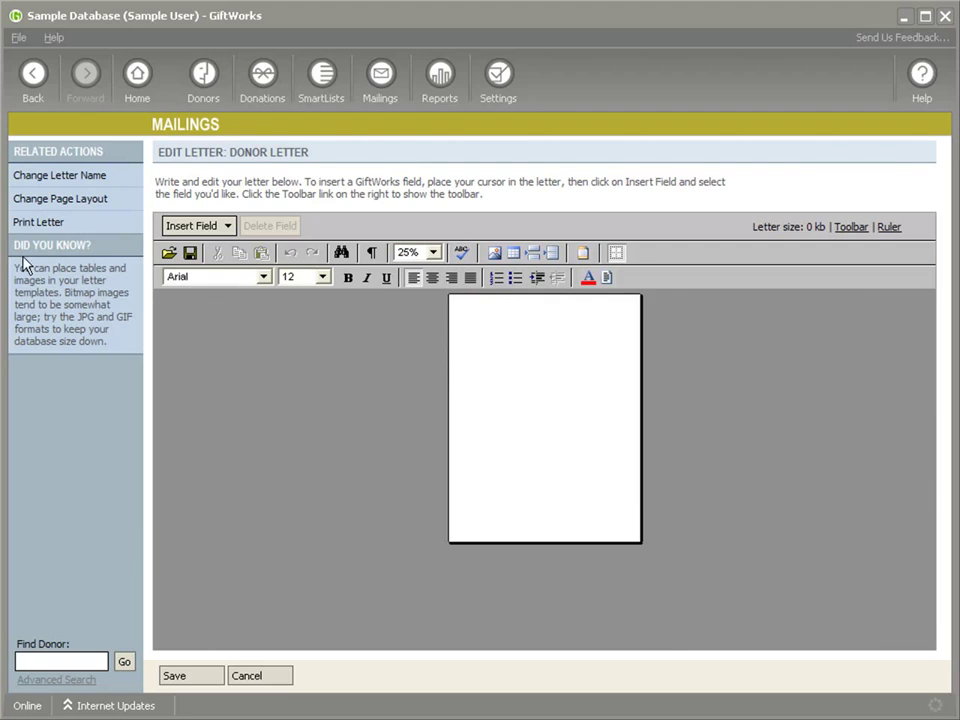
click(79, 199)
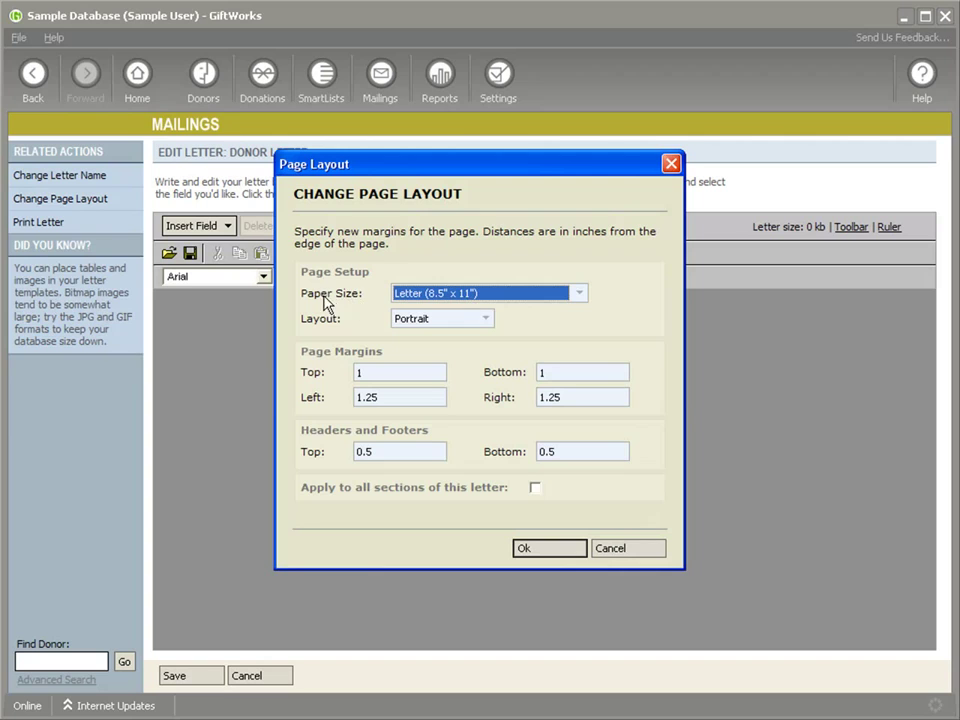
click(490, 298)
click(440, 326)
click(440, 320)
click(438, 349)
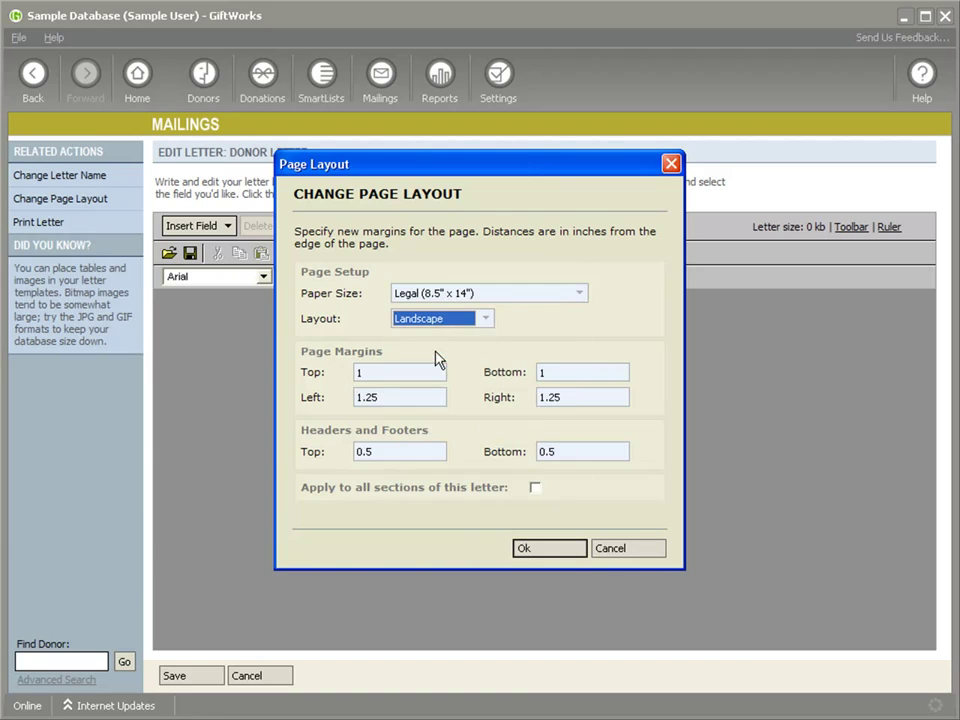
click(550, 551)
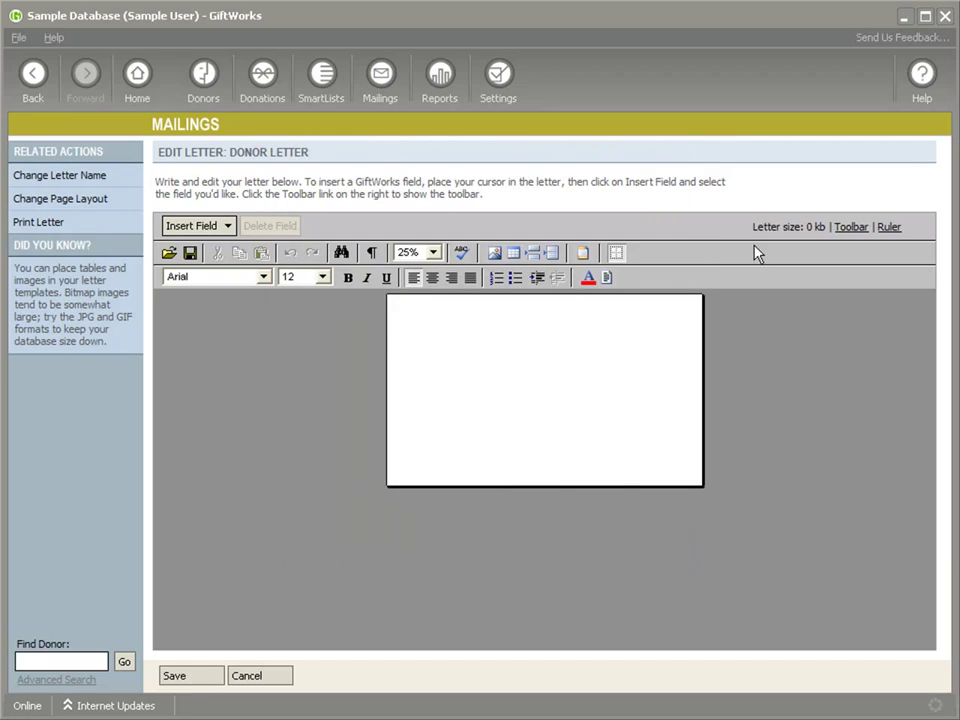
Change the letter's page layout to Portrait orientation with Statement (5.5" x 8.5") paper.
click(72, 199)
click(460, 320)
click(438, 336)
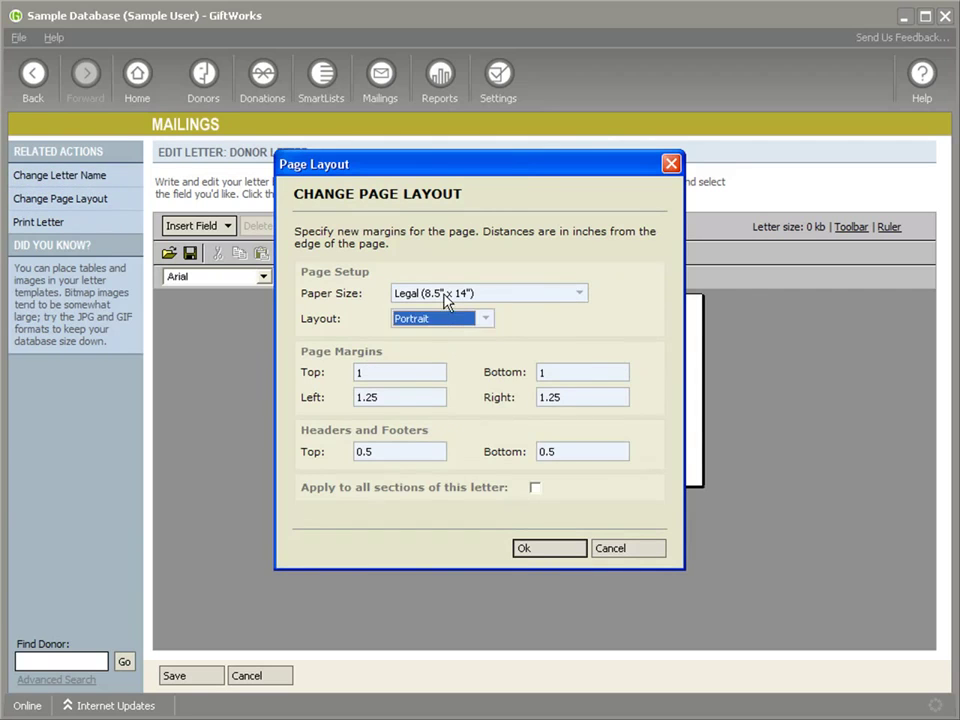
click(446, 294)
click(443, 341)
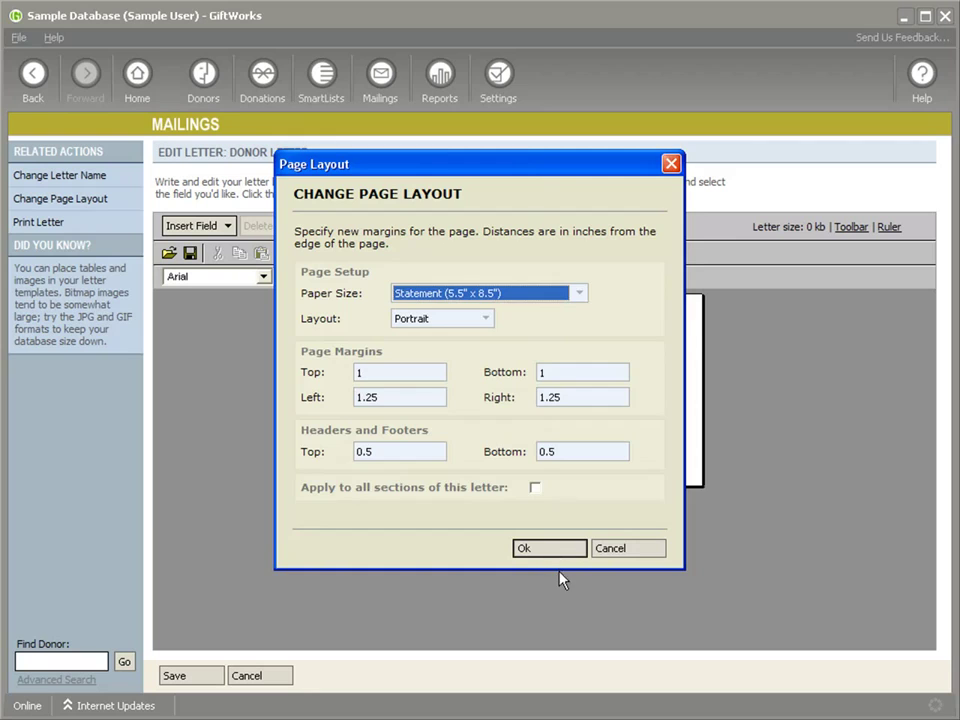
click(547, 556)
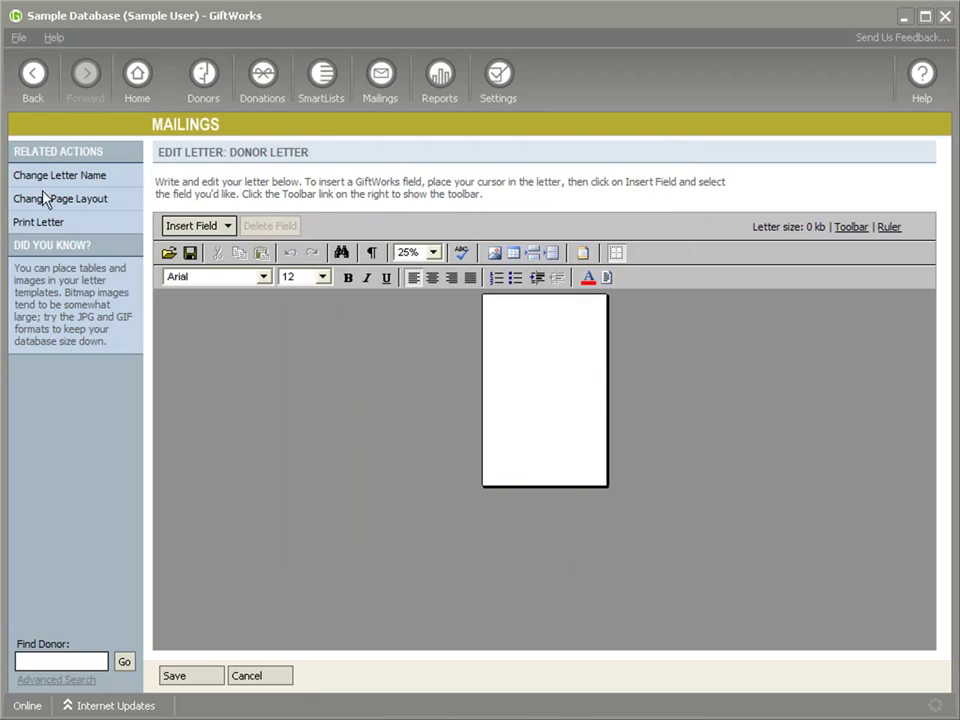
Change the letter's paper size to A4 (210 x 297 mm) and apply the page layout.
click(45, 199)
click(470, 296)
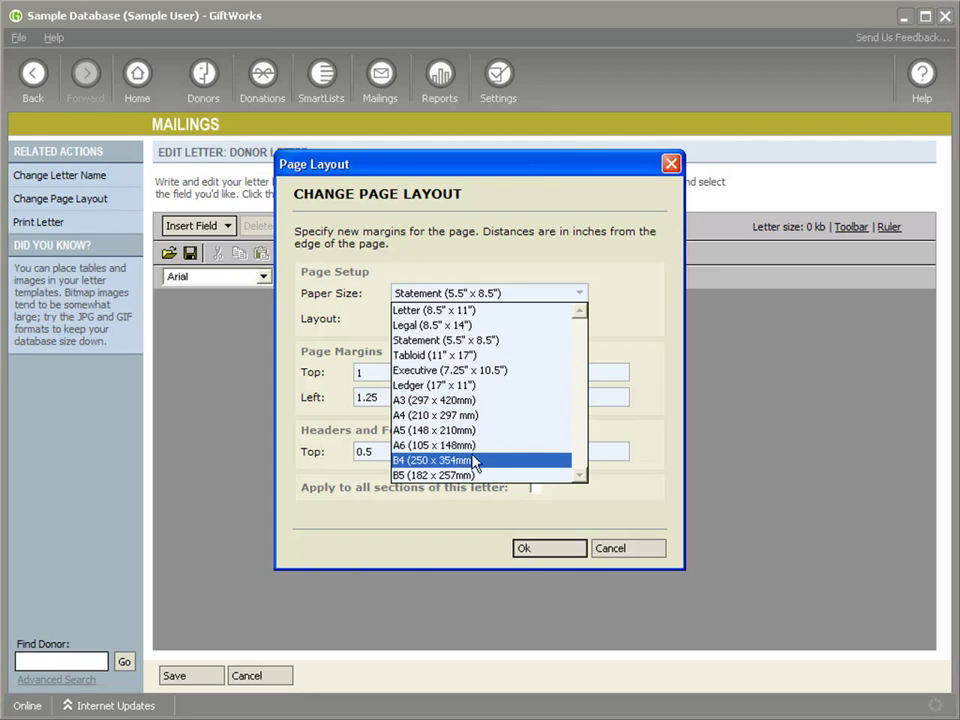
click(572, 295)
click(566, 296)
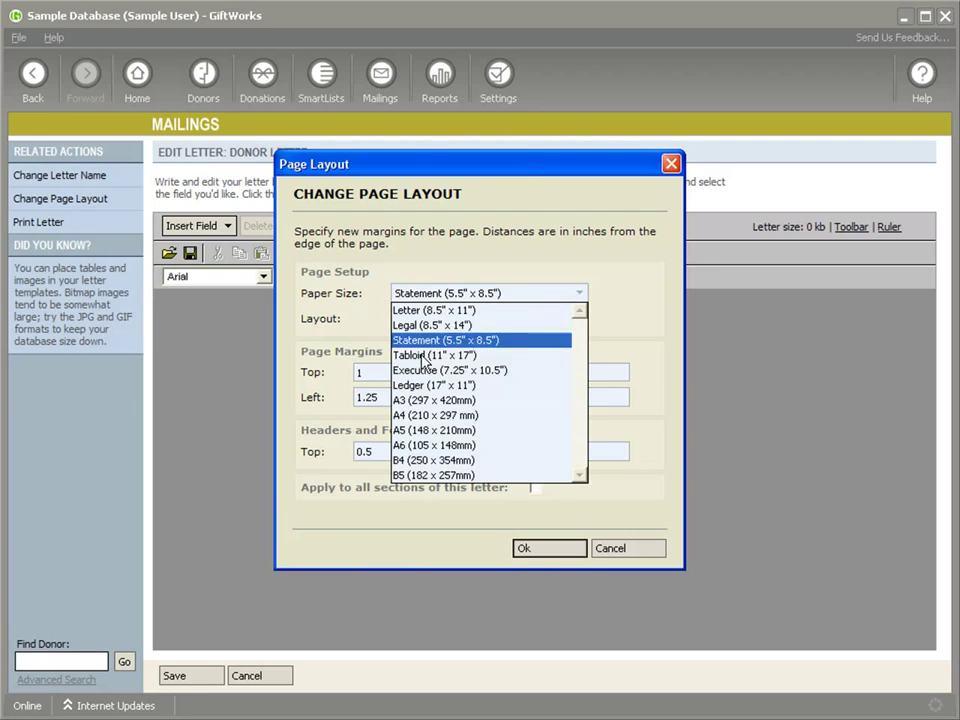
click(450, 415)
click(540, 553)
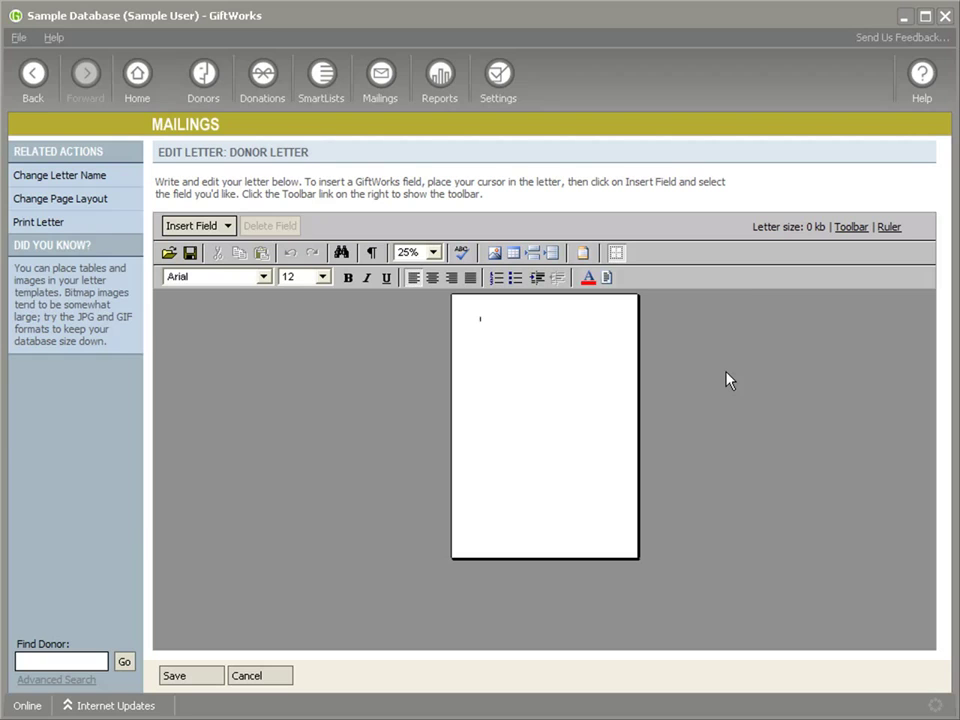
Discard the edits to the donor letter and return to the Mailing Center.
click(282, 675)
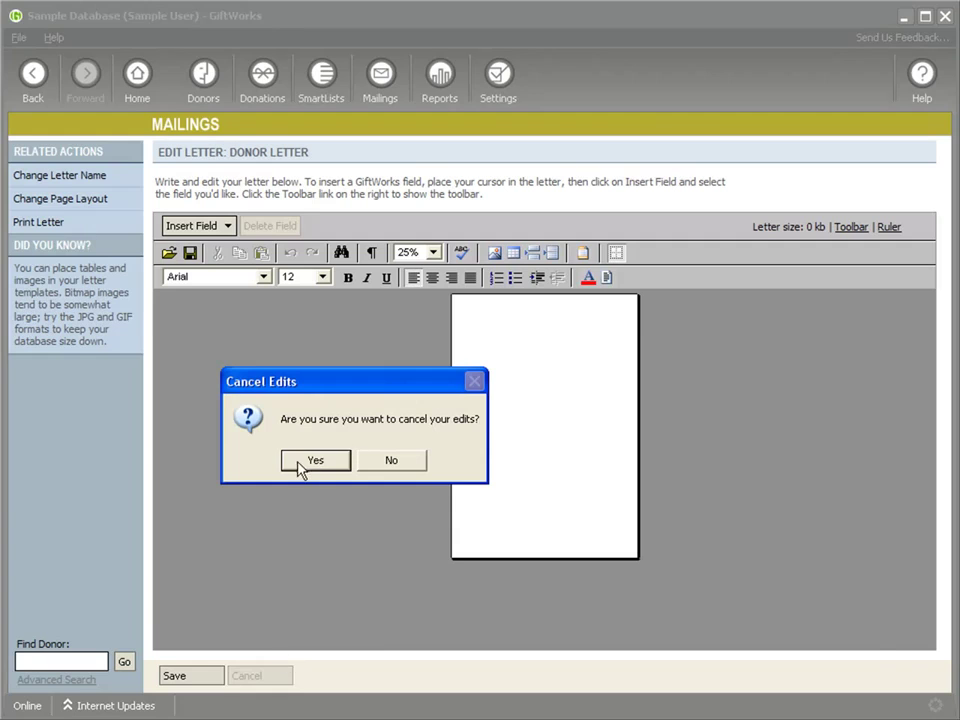
key(Return)
click(38, 78)
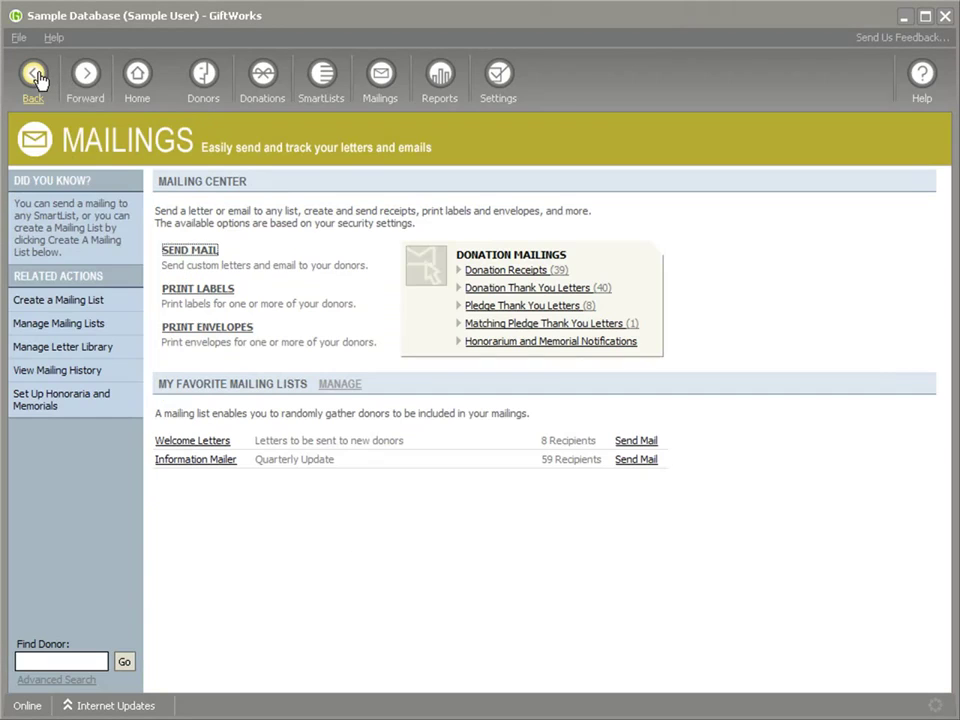
Generate printable envelopes for the Welcome Letters mailing list.
click(242, 328)
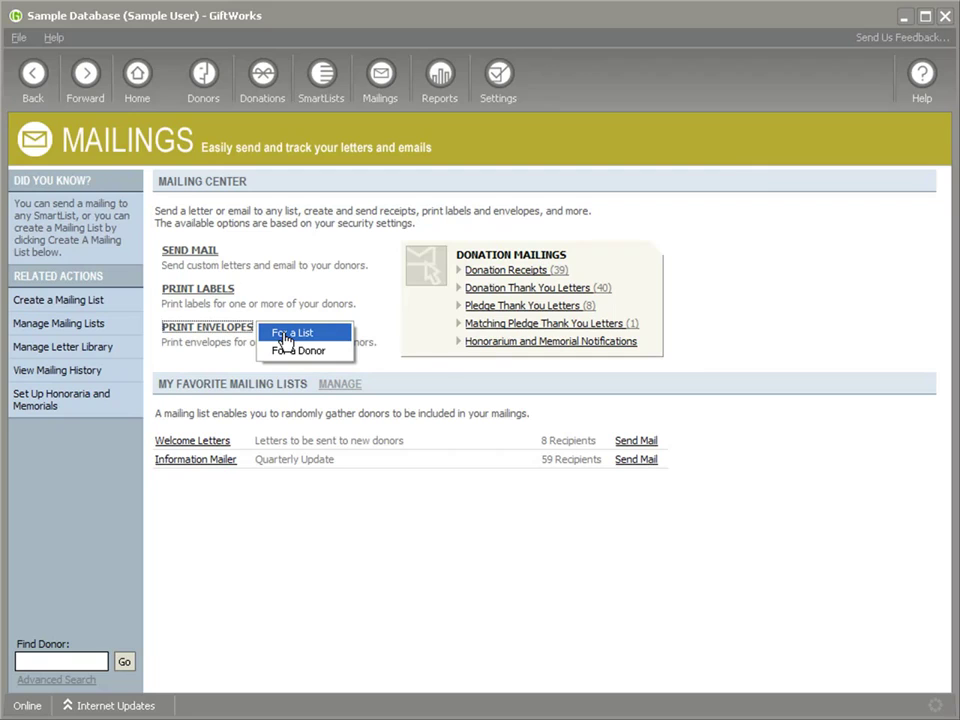
click(285, 339)
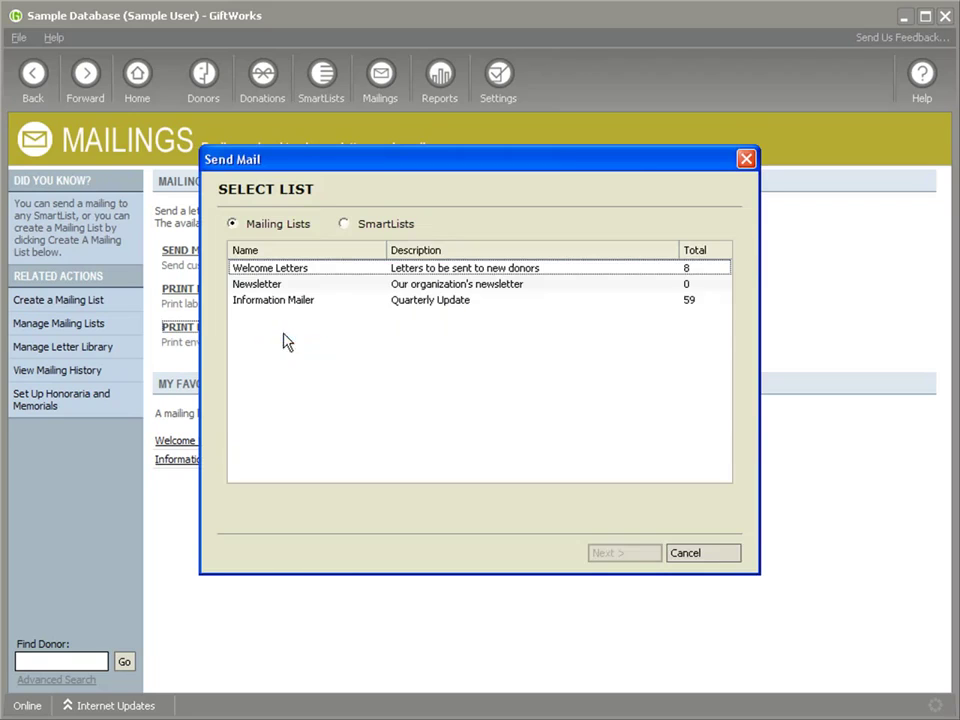
double_click(325, 273)
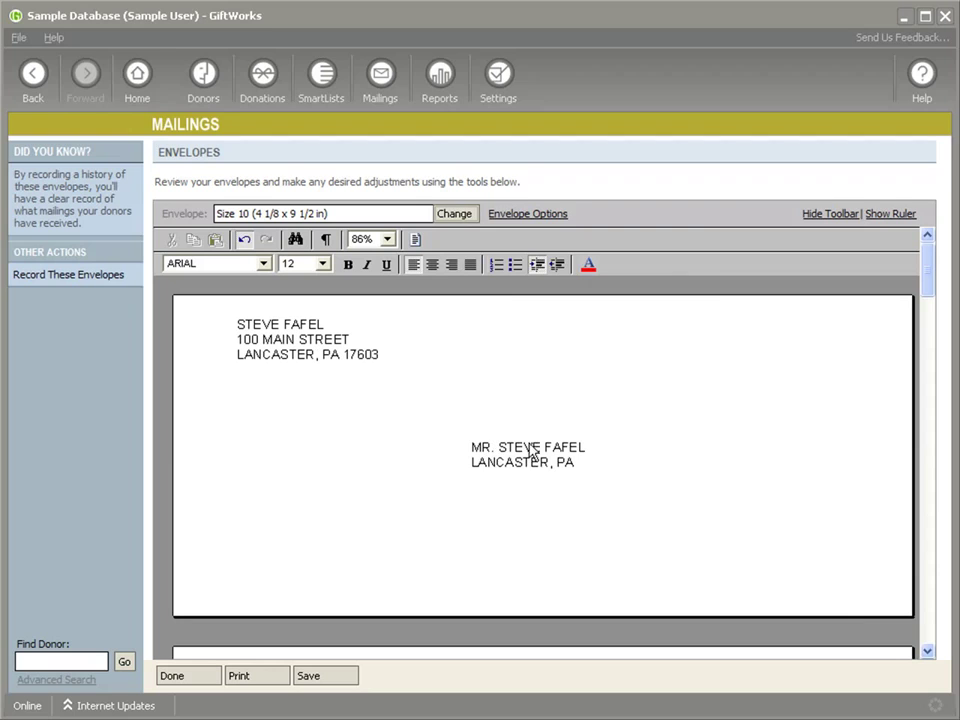
Toggle the rulers for the envelope design and return address in the envelope formatting options, and cancel the dialog.
click(538, 216)
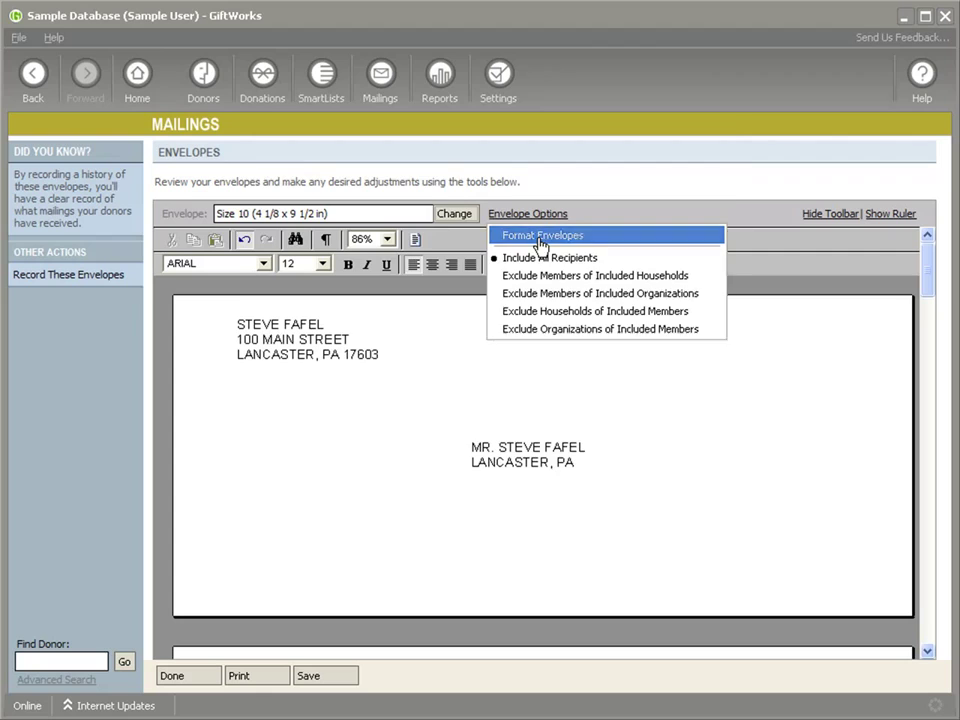
click(540, 244)
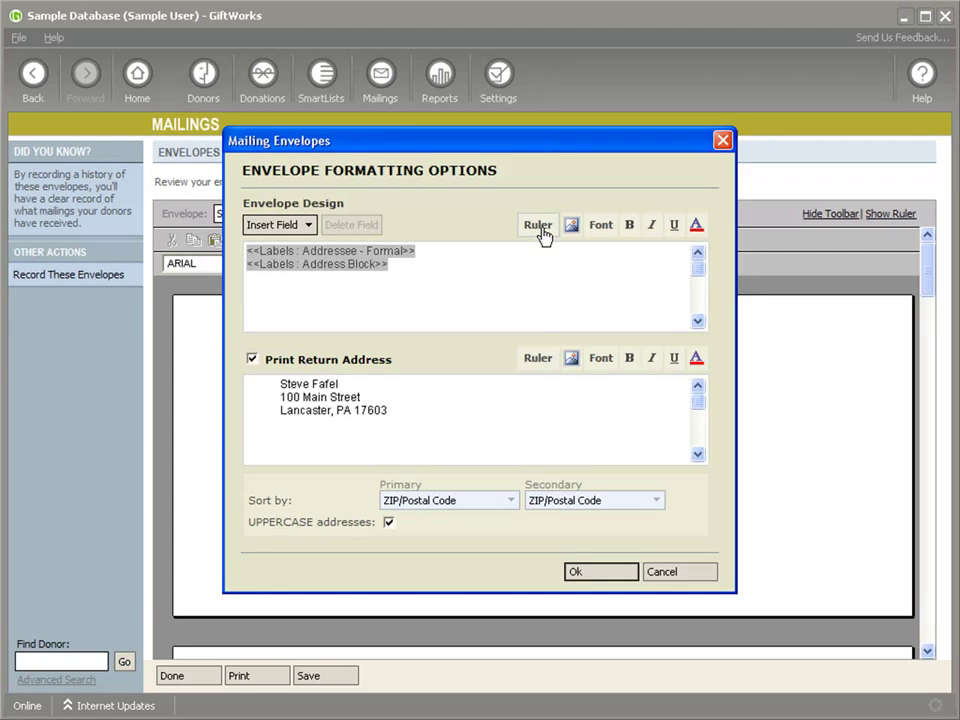
click(538, 225)
click(537, 358)
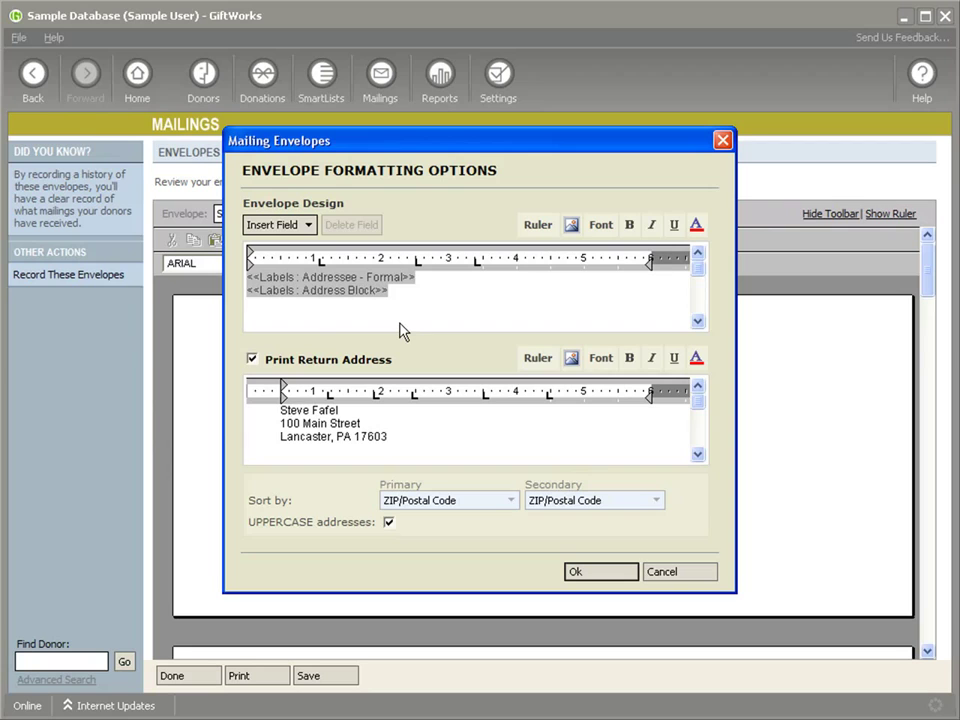
click(540, 360)
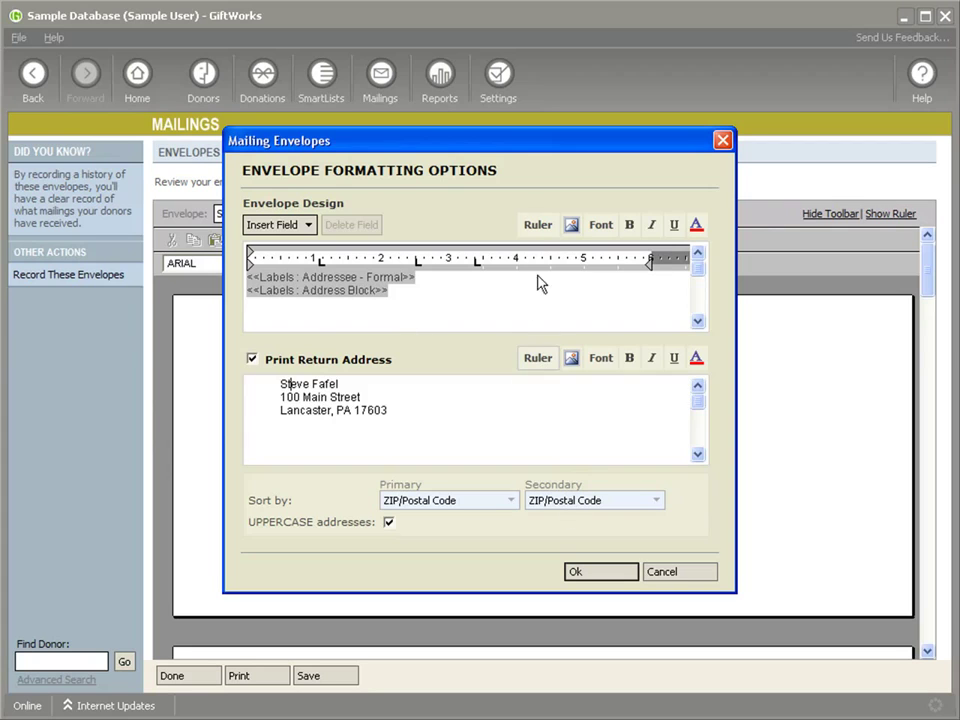
click(536, 226)
click(536, 226)
click(539, 358)
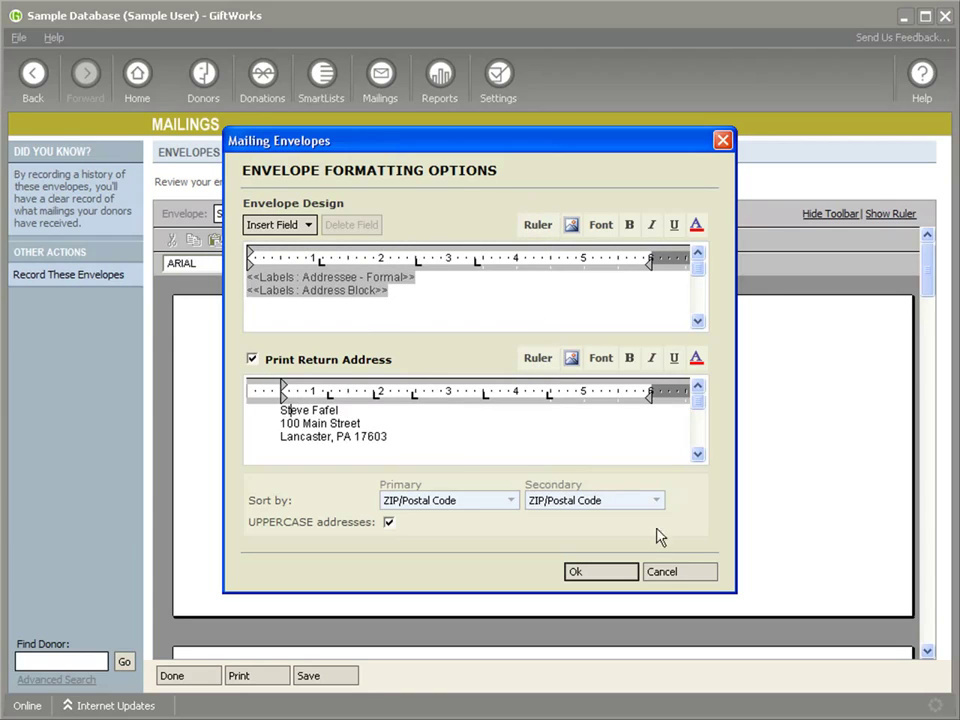
click(669, 572)
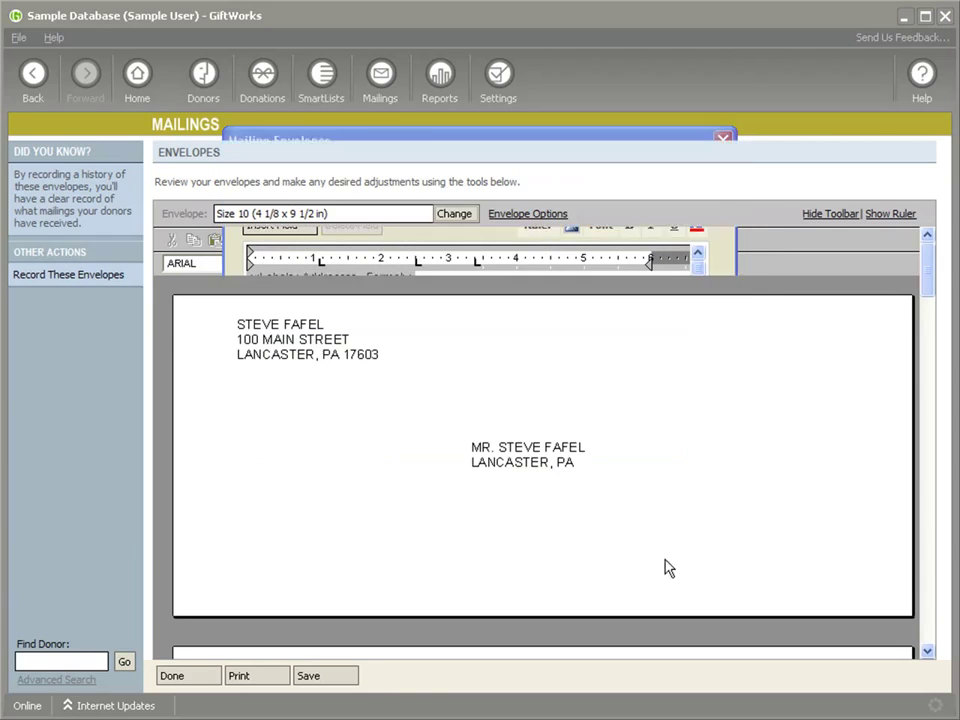
Set the return address's top placement to 0.583 inches in the advanced settings of the Size 10 envelope.
click(454, 214)
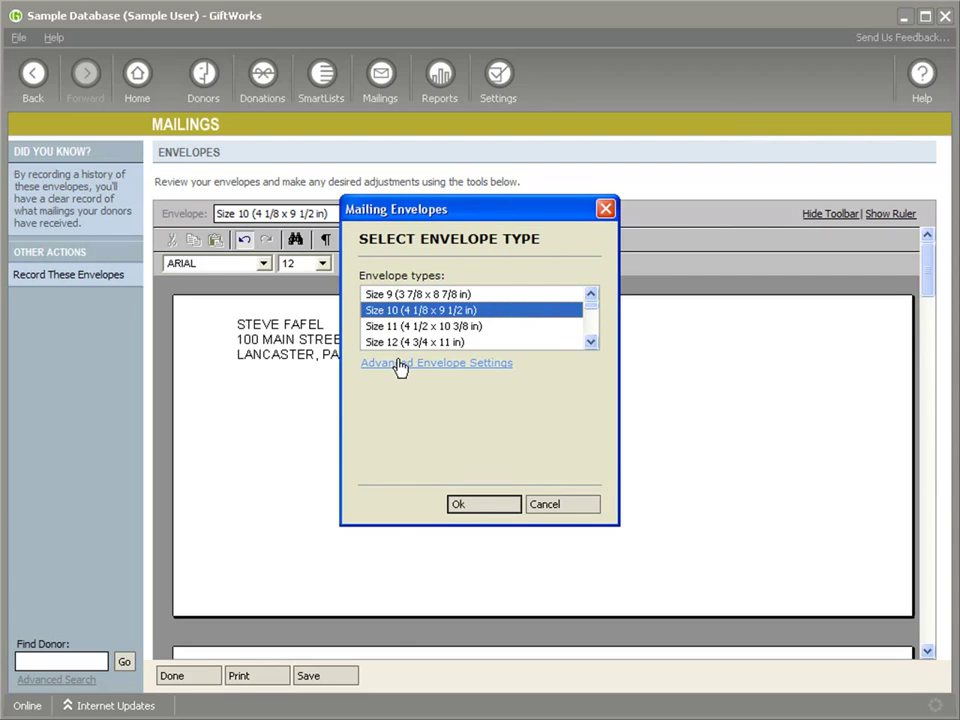
drag(456, 216, 775, 239)
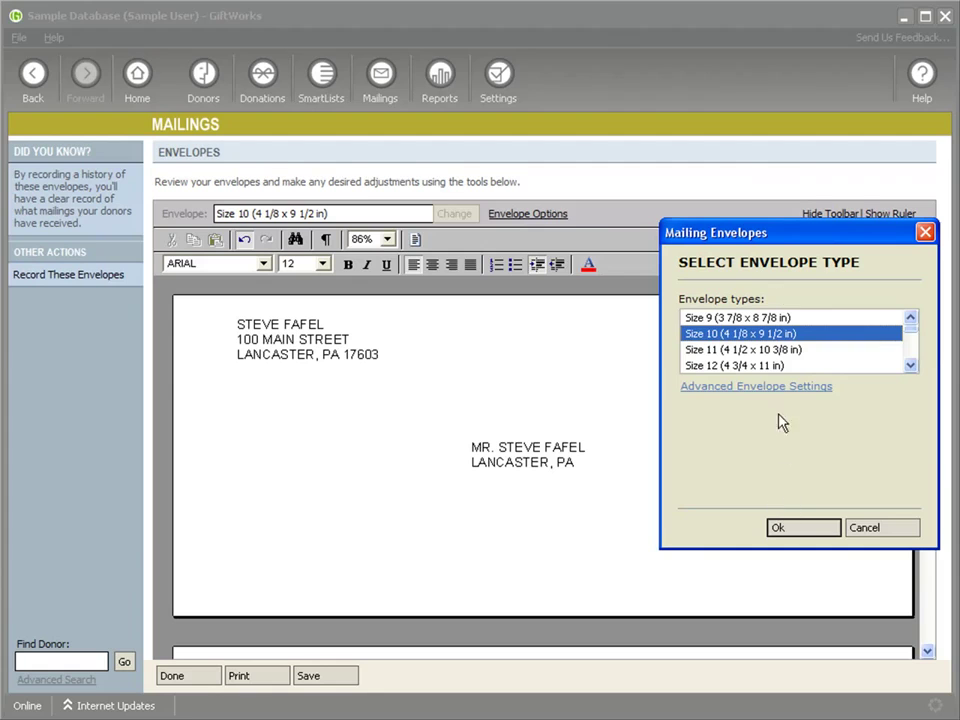
drag(783, 233, 459, 226)
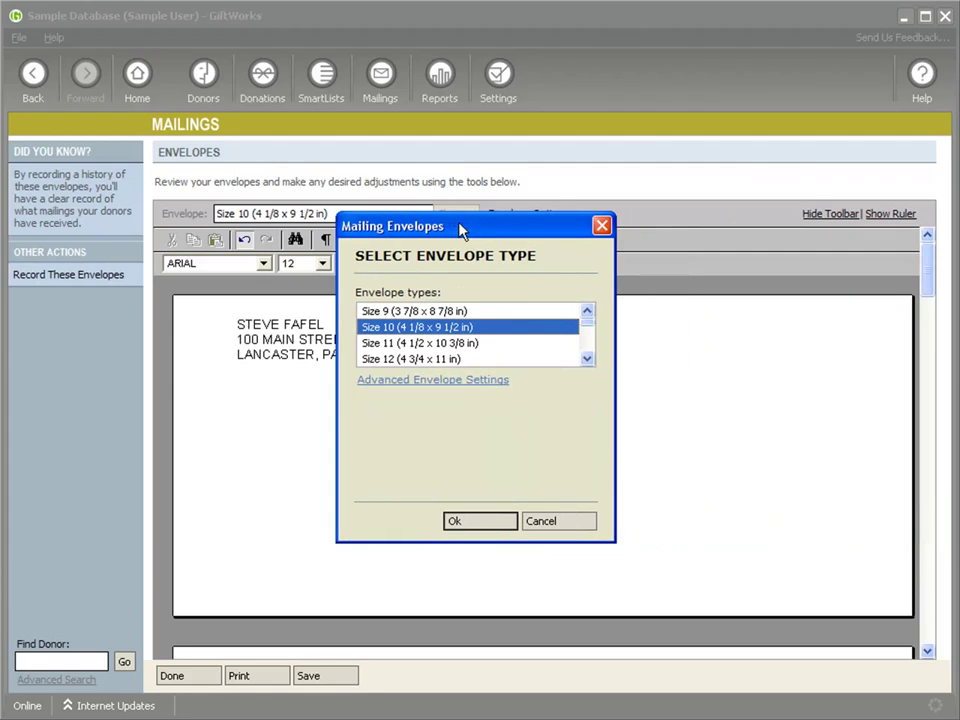
click(407, 385)
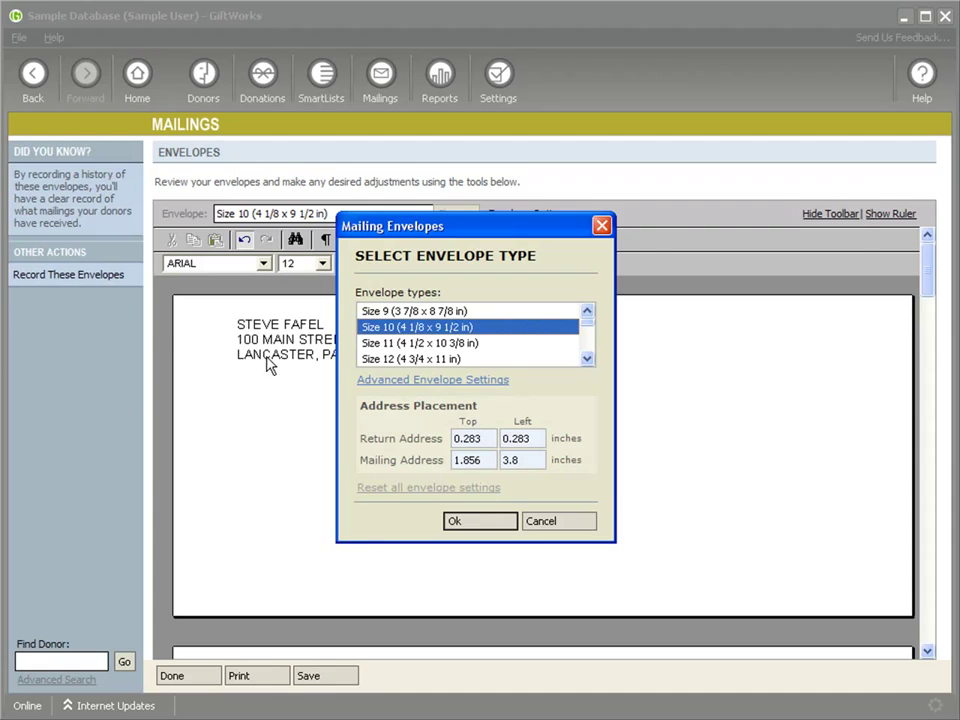
drag(400, 228, 704, 236)
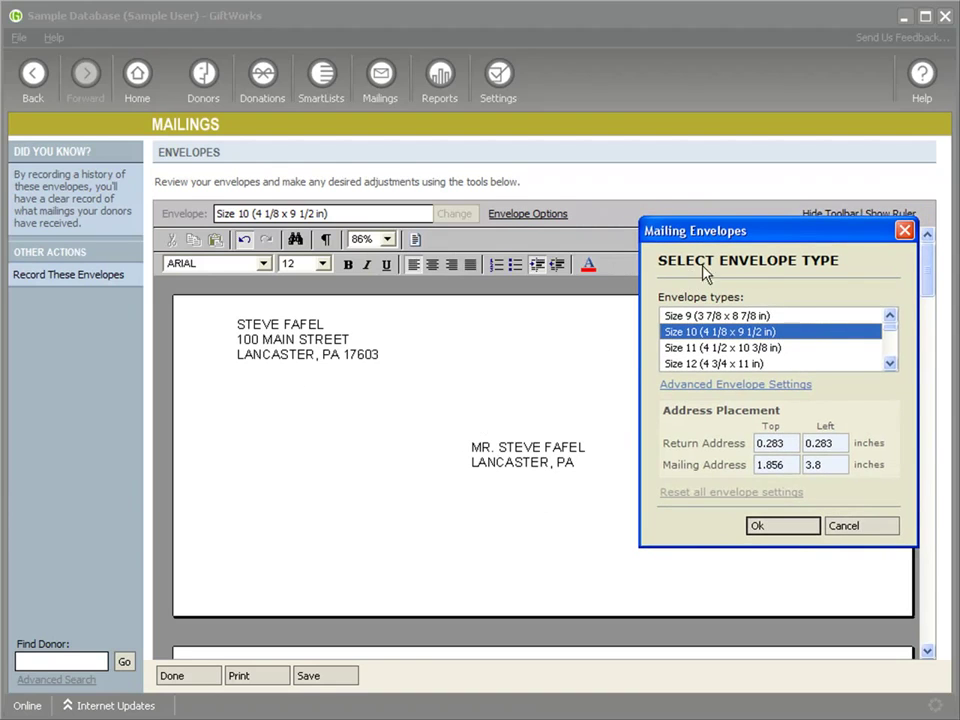
drag(784, 446, 756, 444)
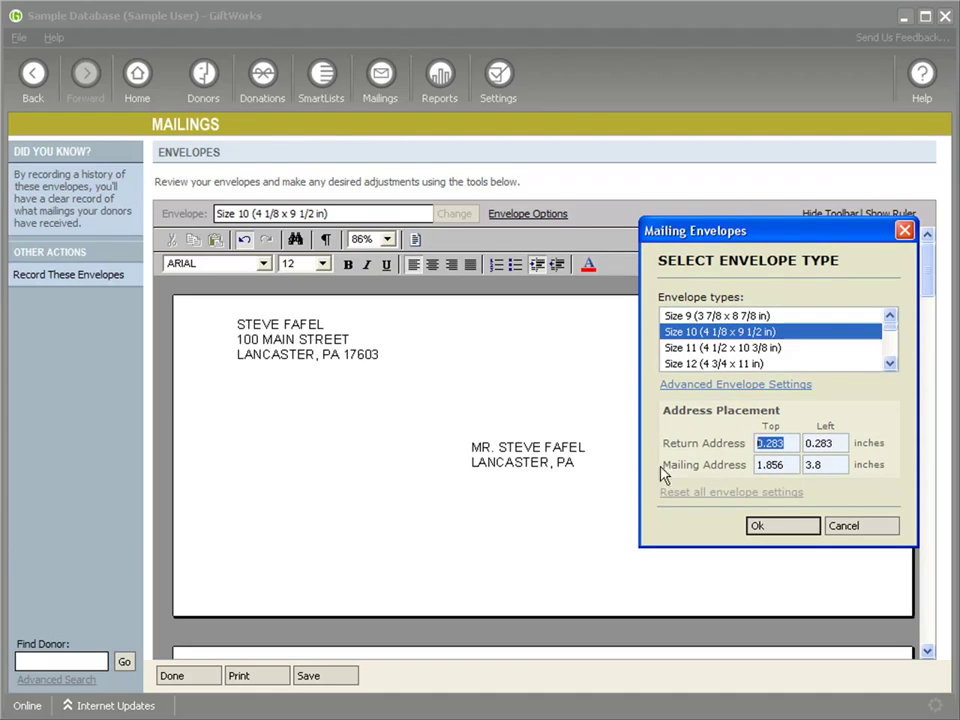
click(768, 443)
click(790, 527)
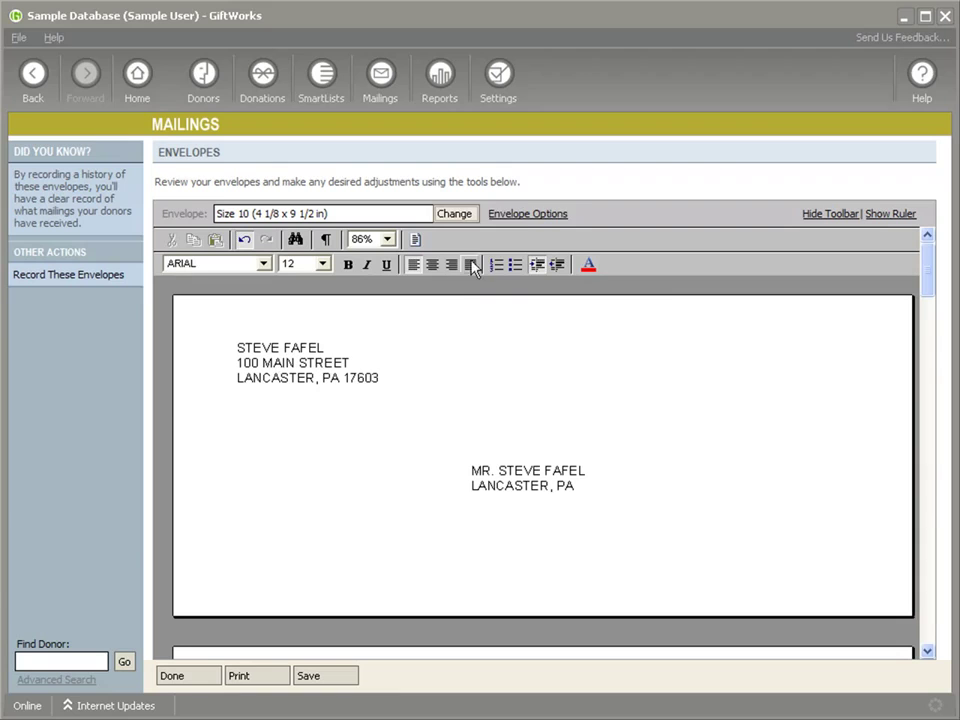
Set the mailing address's left placement to 2.8 inches in the advanced settings of the Size 10 envelope.
click(515, 214)
click(405, 363)
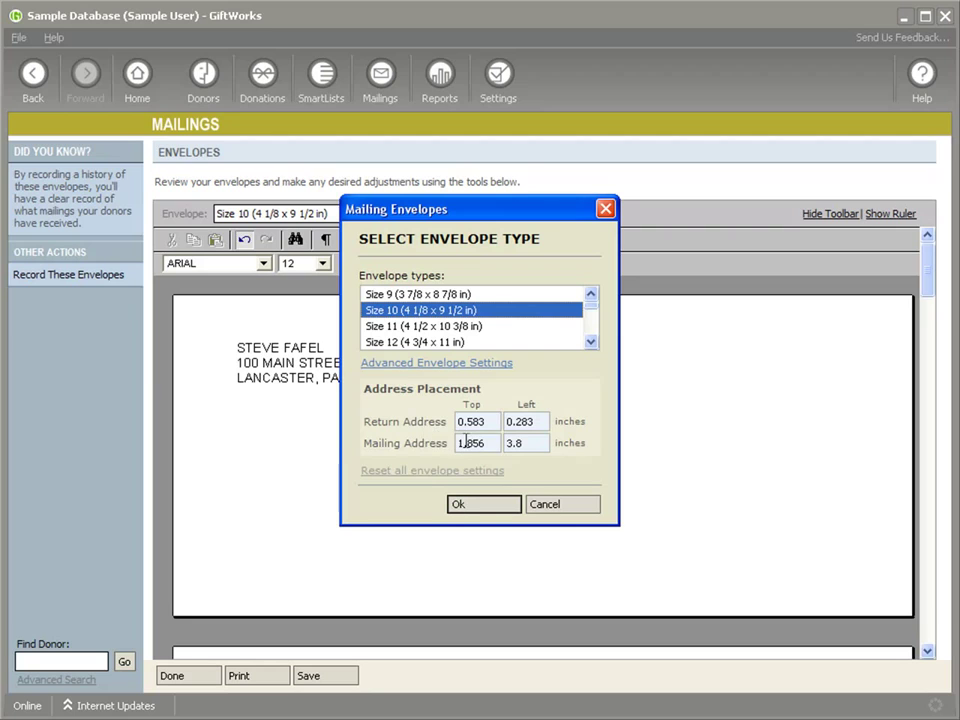
click(514, 442)
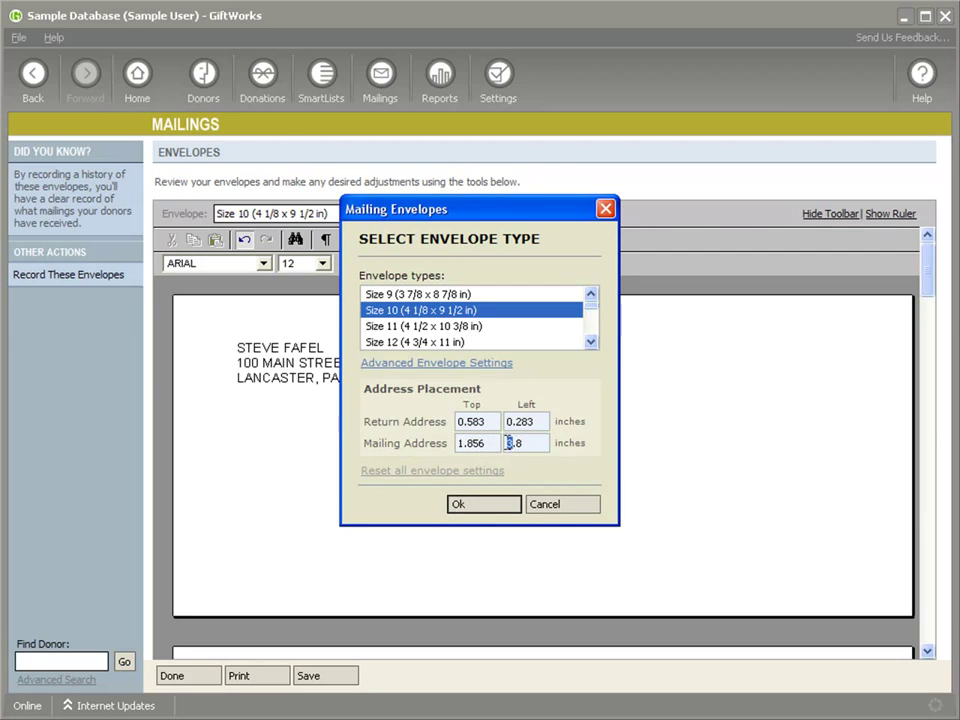
text(2)
click(483, 504)
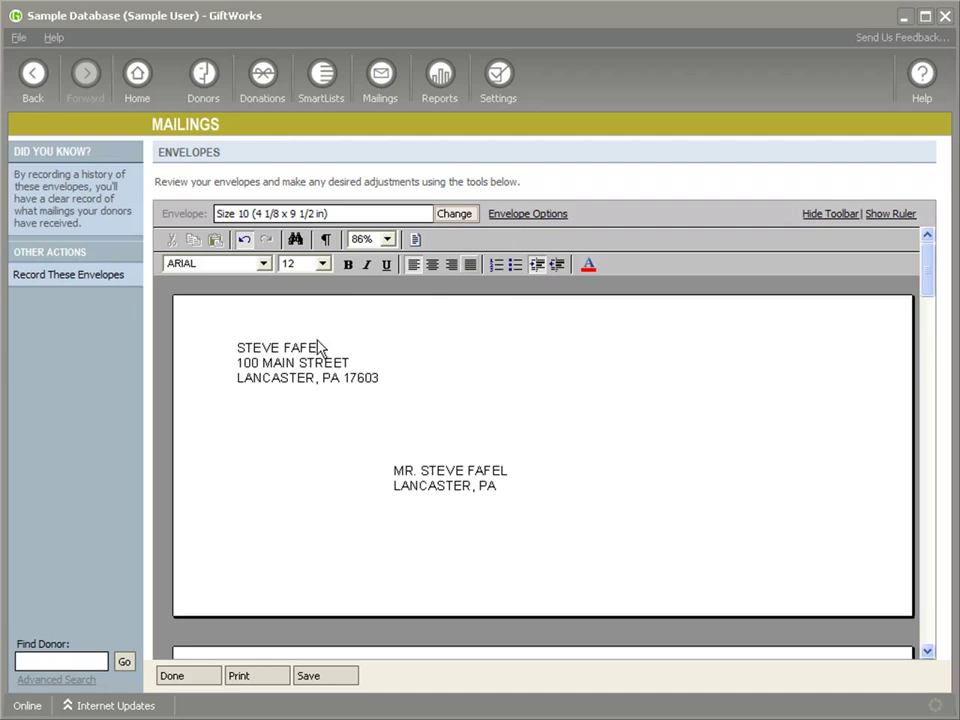
Show the rulers for the envelope design and return address in the envelope formatting options, and cancel the dialog.
click(522, 215)
click(536, 234)
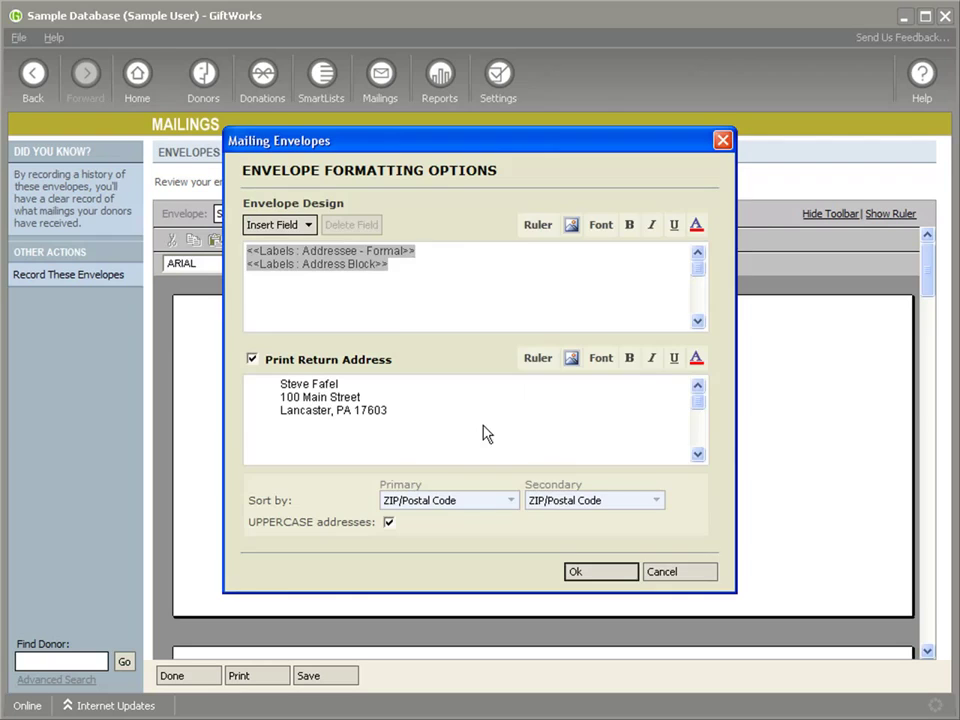
click(510, 255)
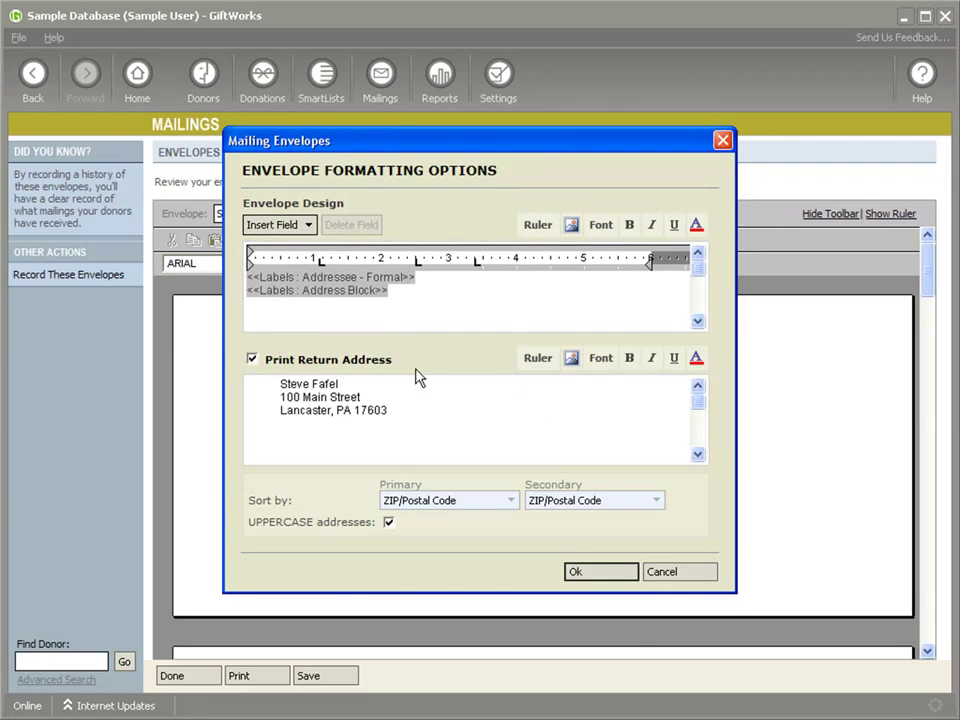
click(536, 359)
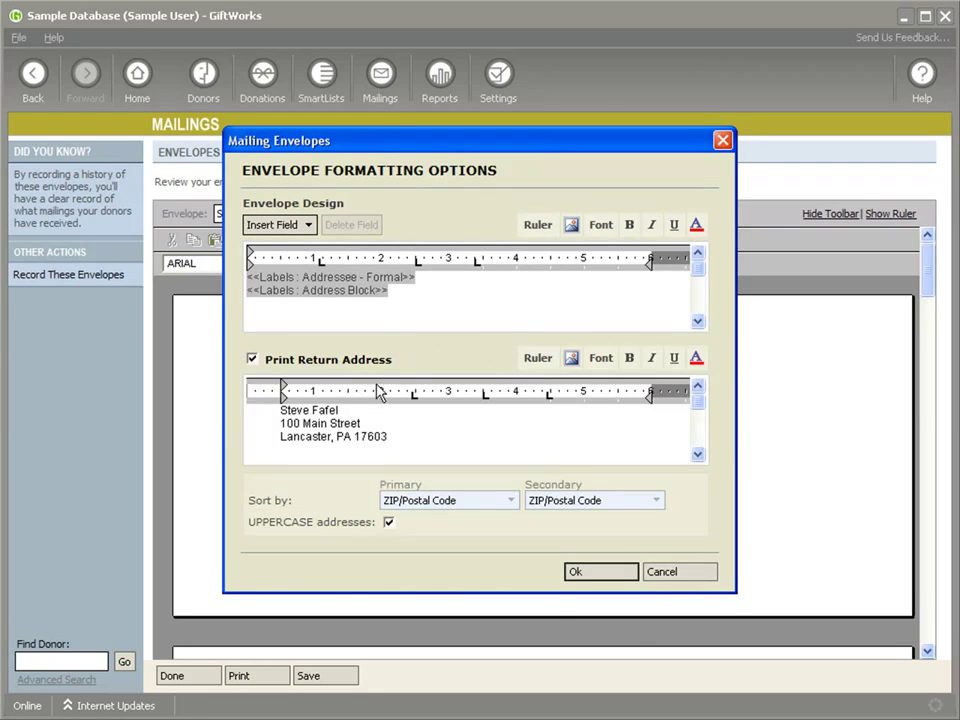
click(688, 576)
Review the address placement in the advanced settings of the Size 10 envelope, and cancel the envelope type selection.
click(452, 213)
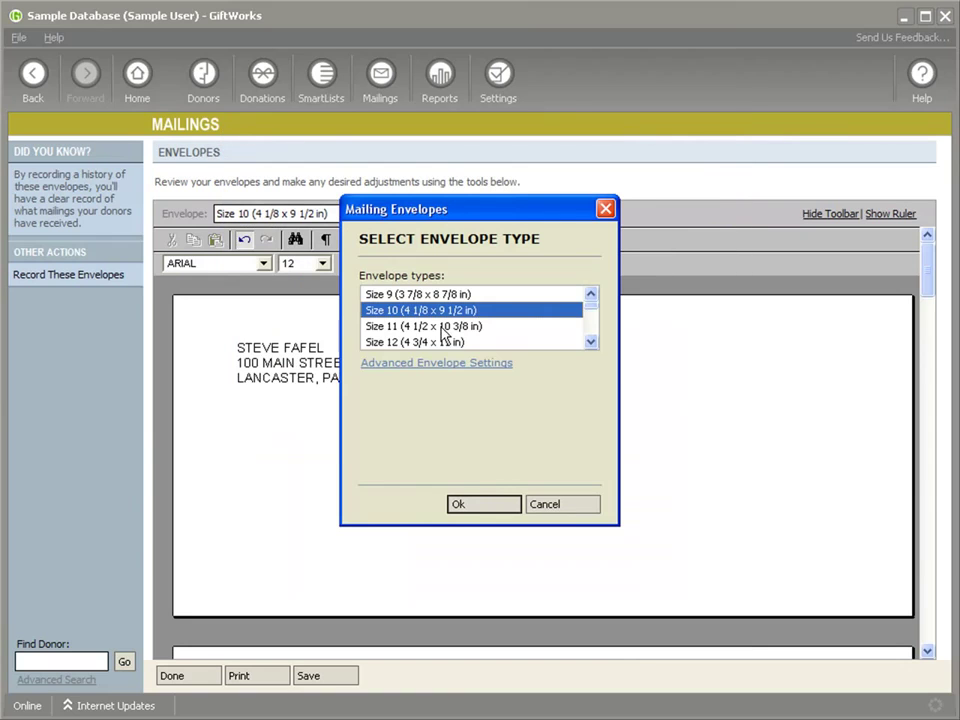
click(436, 364)
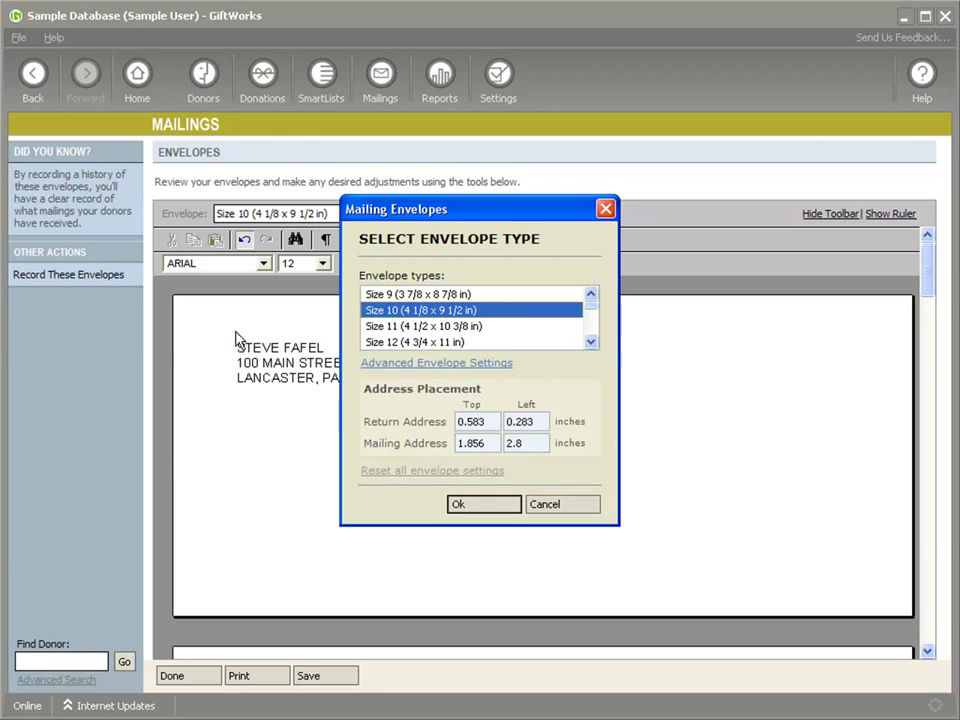
click(566, 505)
Show only the envelope design's ruler in the envelope formatting options, and close the options without applying changes.
click(506, 215)
click(528, 245)
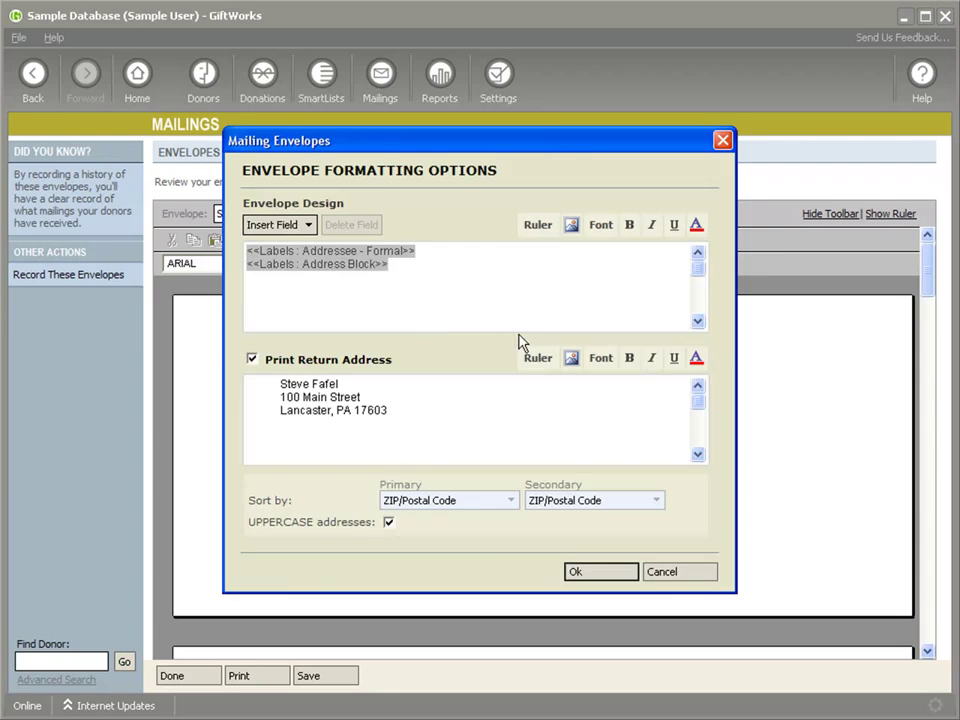
click(546, 227)
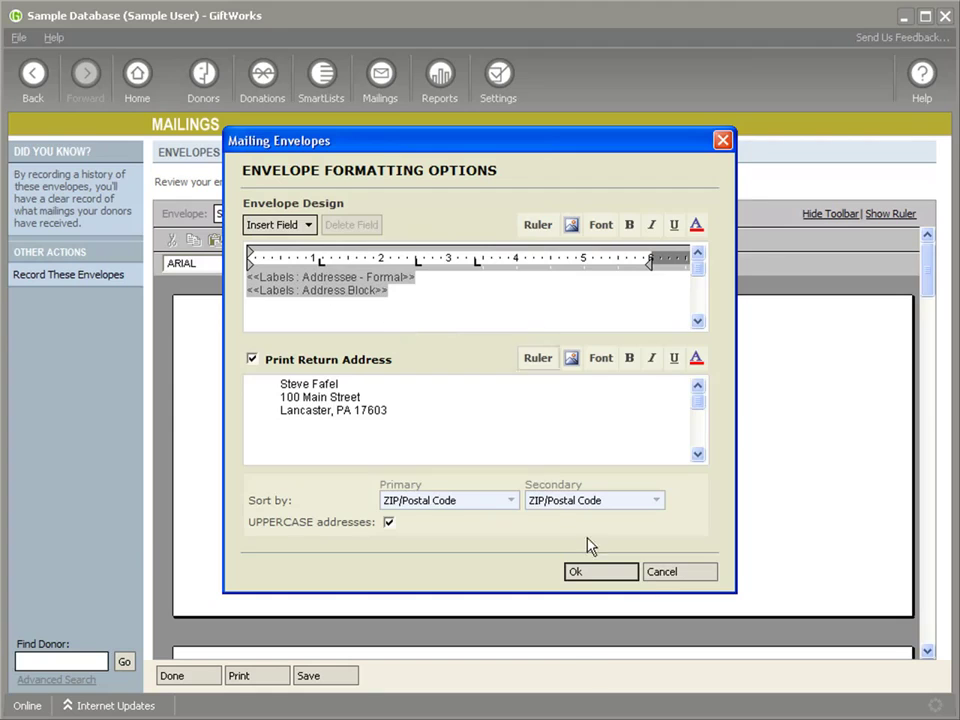
click(661, 574)
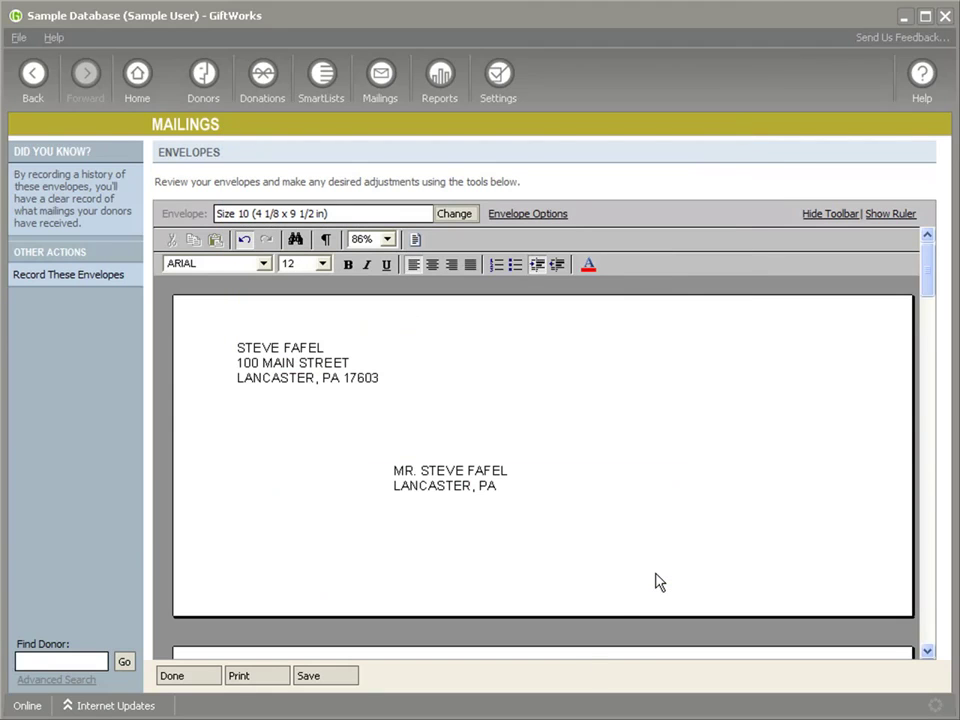